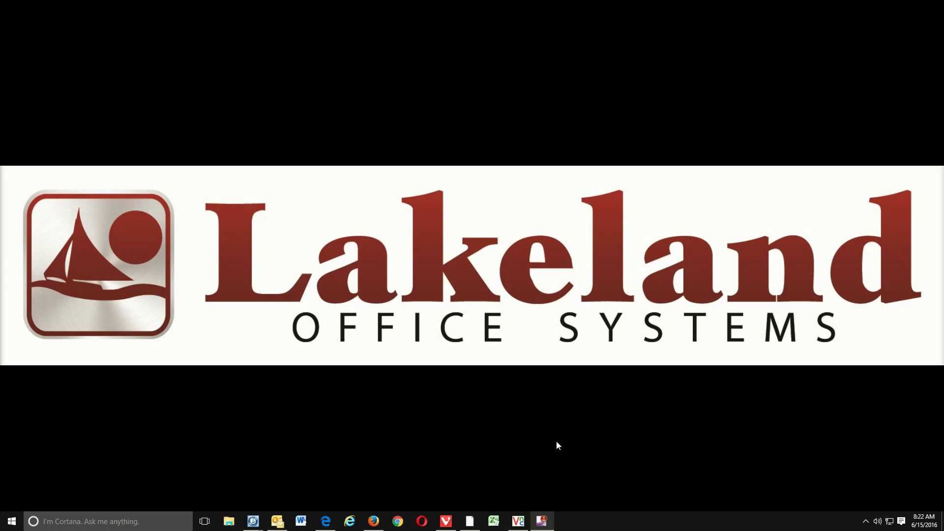
# Open Edge, go to lexmark.com, and reach Drivers & Downloads under Customer Support.
pyautogui.click(326, 521)
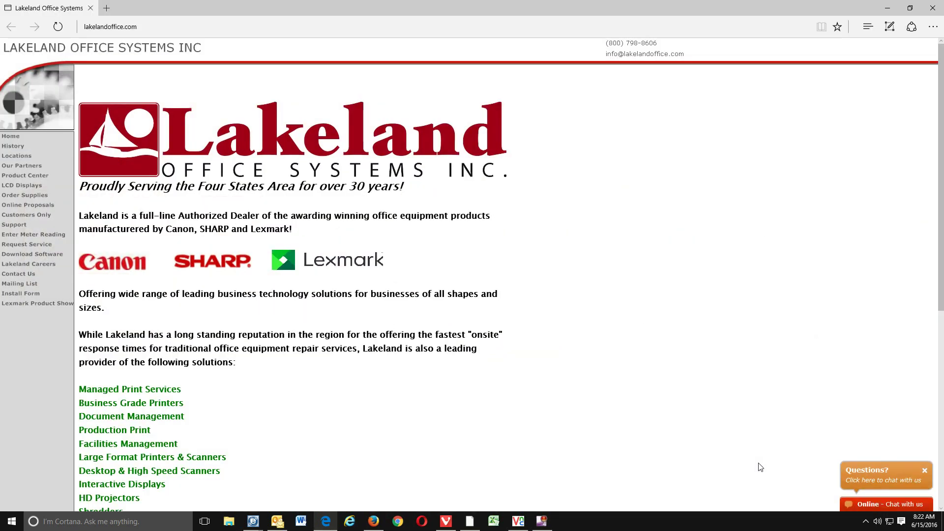
pyautogui.click(163, 28)
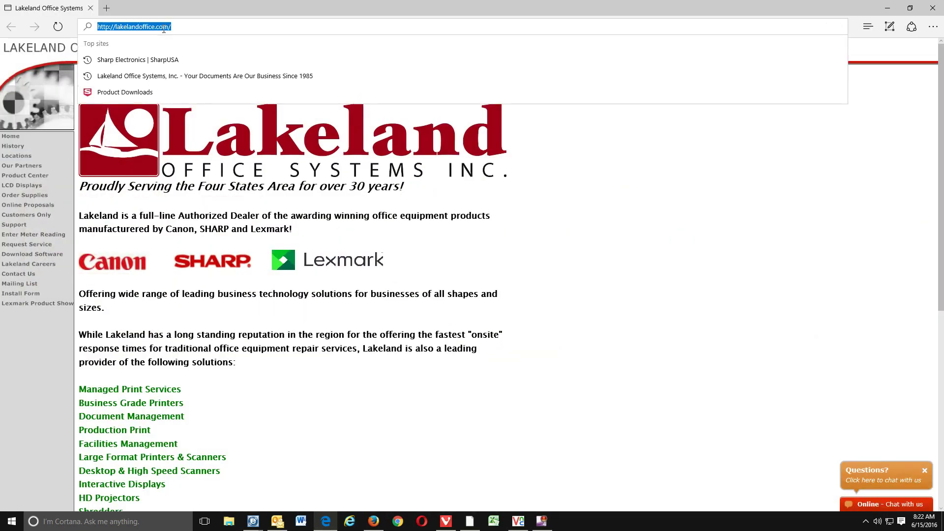
pyautogui.write('lexmark')
pyautogui.press('Return')
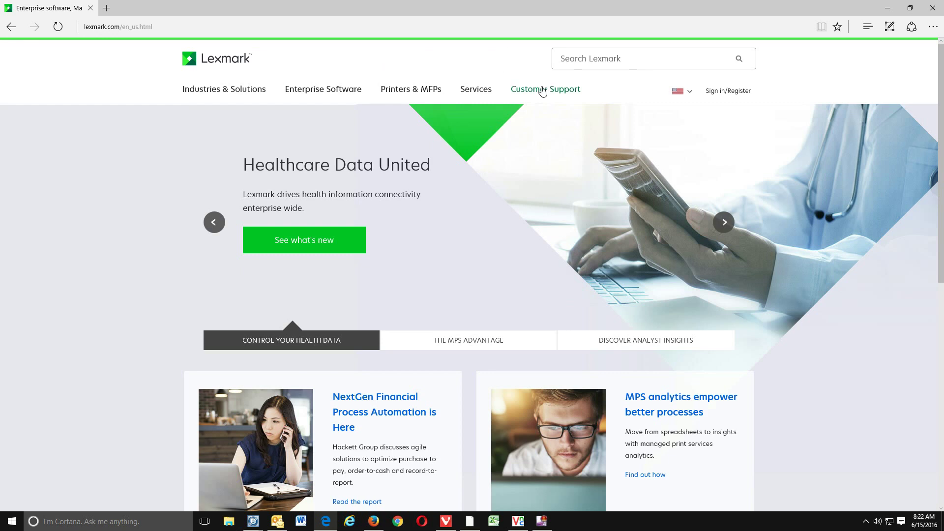
pyautogui.click(543, 92)
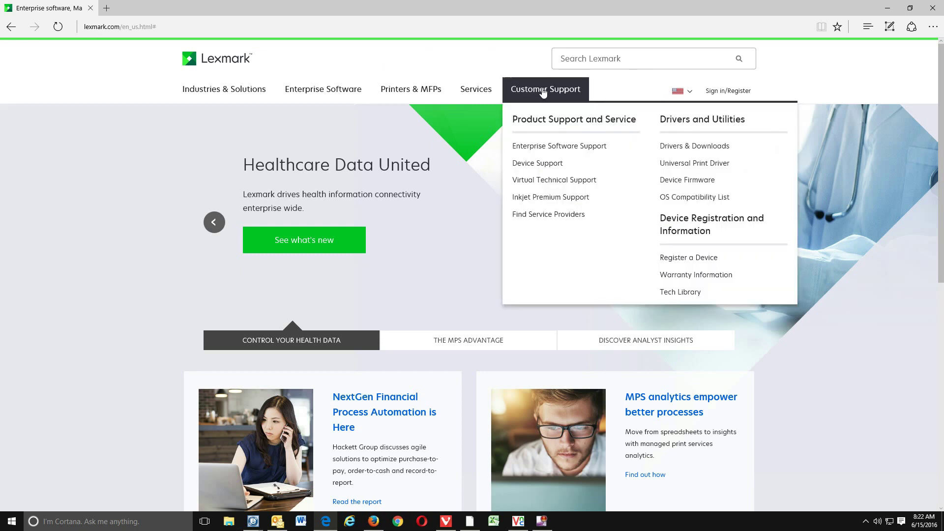
pyautogui.click(675, 147)
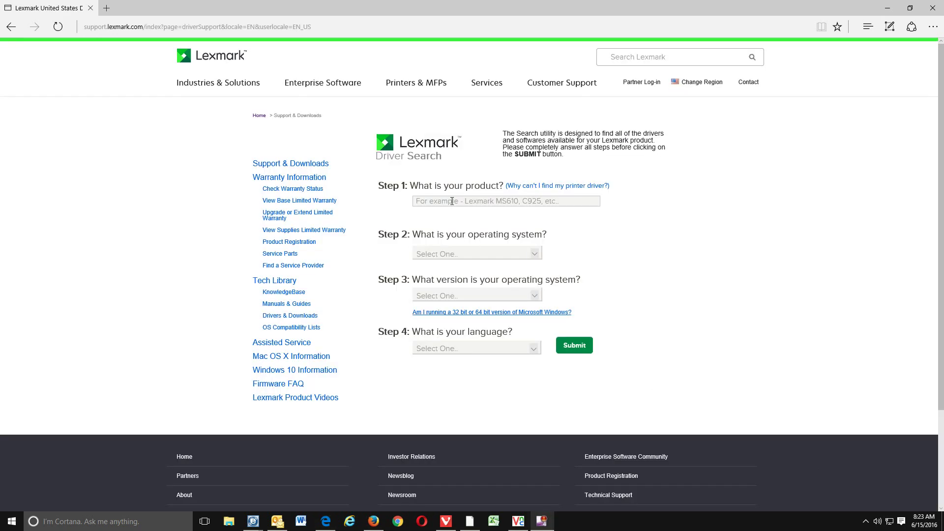
# Set the driver search product to Lexmark XS748de and the operating system to Windows.
pyautogui.click(452, 201)
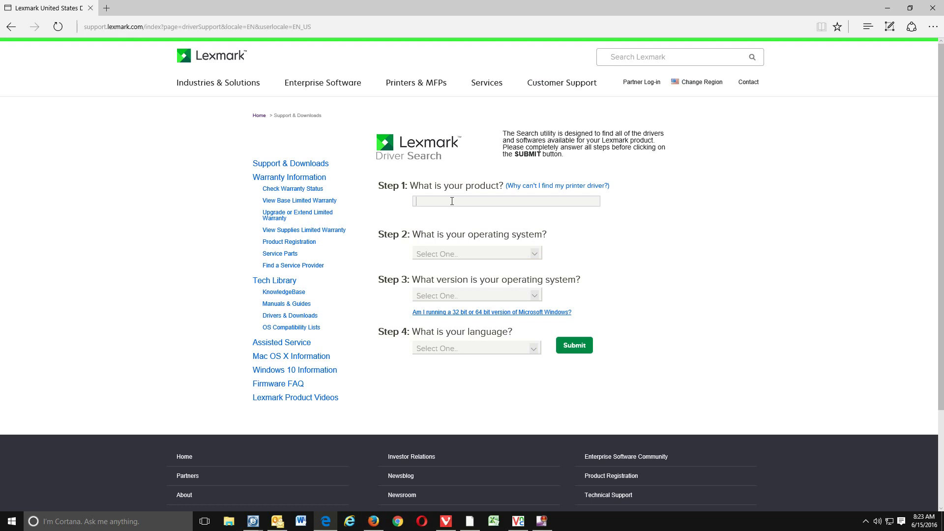
pyautogui.write('xs')
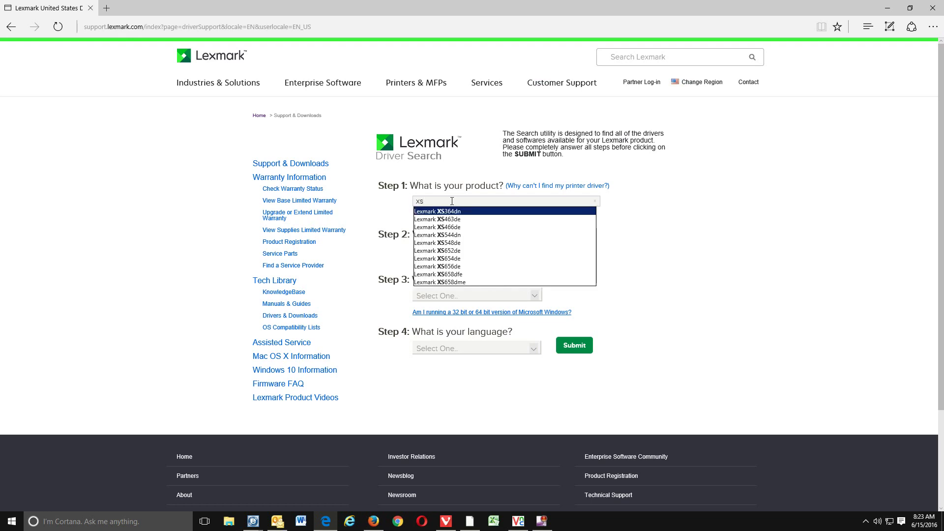
pyautogui.write('748')
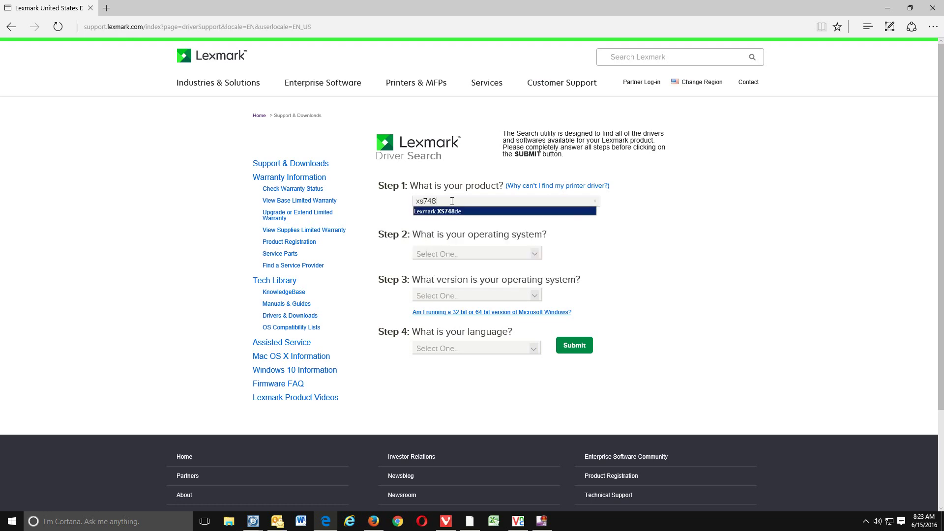
pyautogui.click(456, 212)
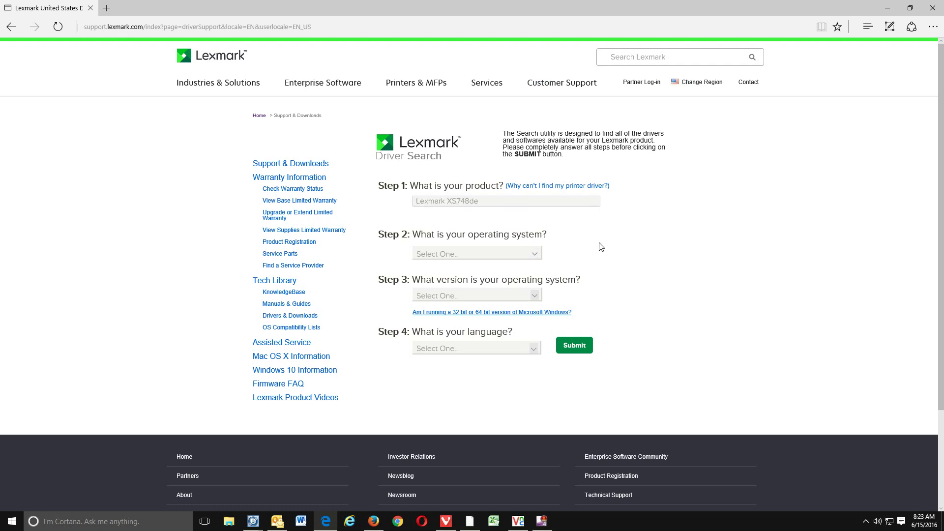
pyautogui.click(535, 254)
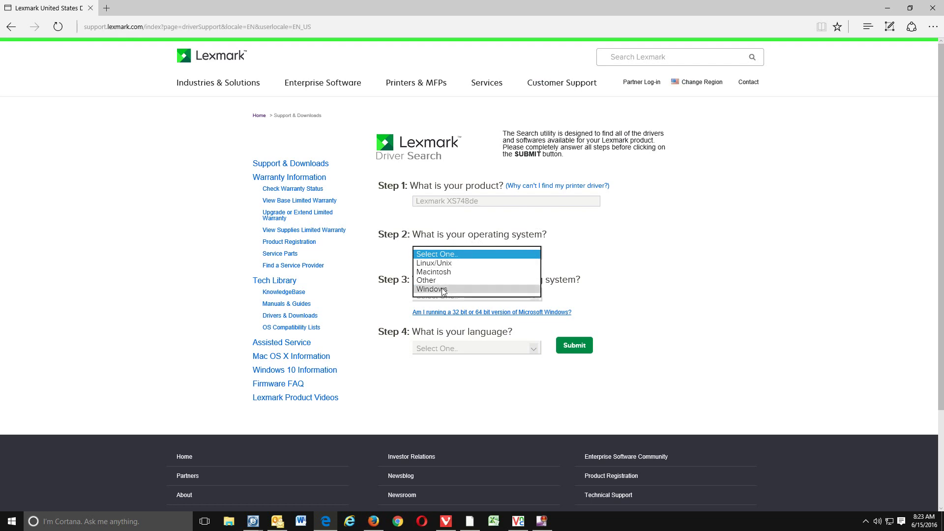
pyautogui.click(464, 289)
pyautogui.click(535, 296)
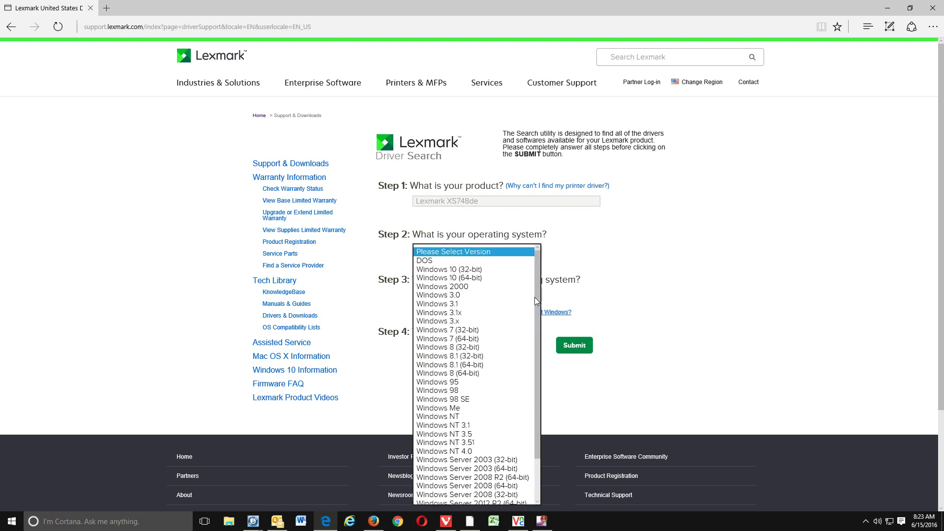
pyautogui.click(626, 284)
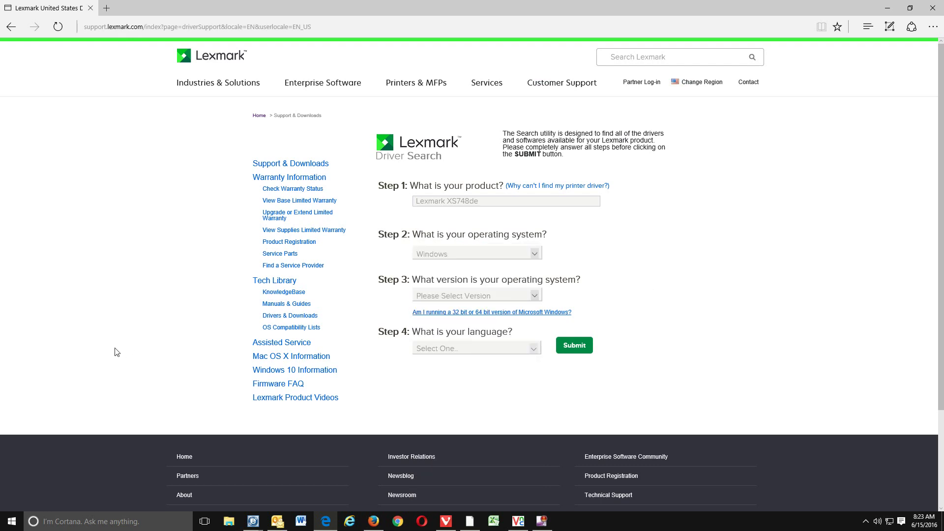
pyautogui.rightClick(10, 525)
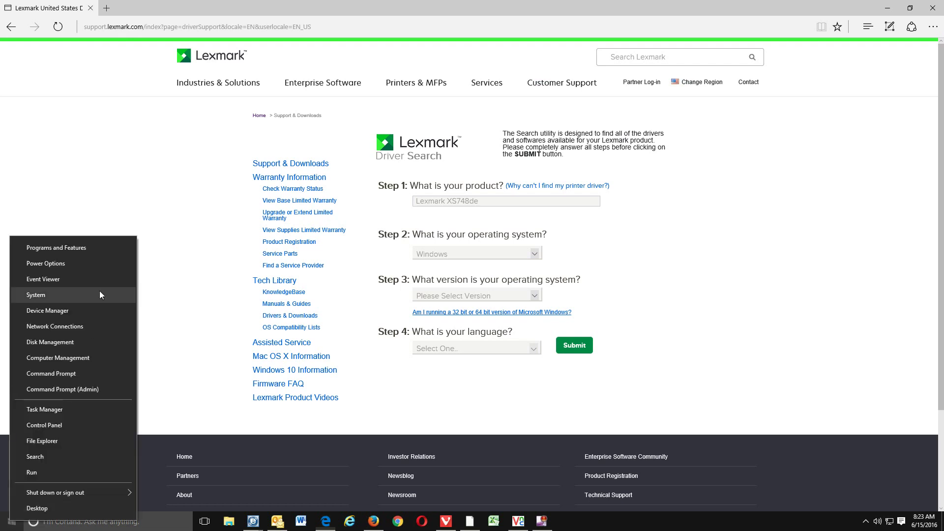
pyautogui.click(36, 294)
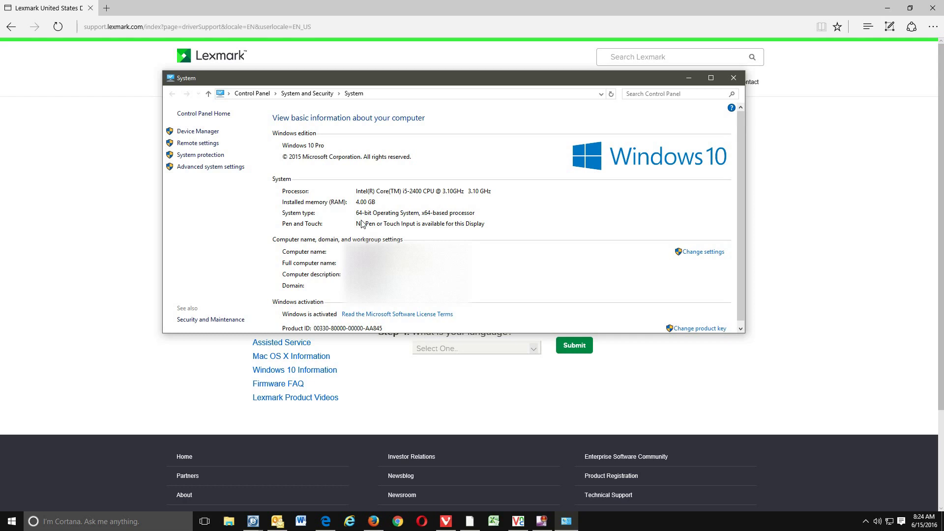
pyautogui.click(738, 84)
pyautogui.click(537, 296)
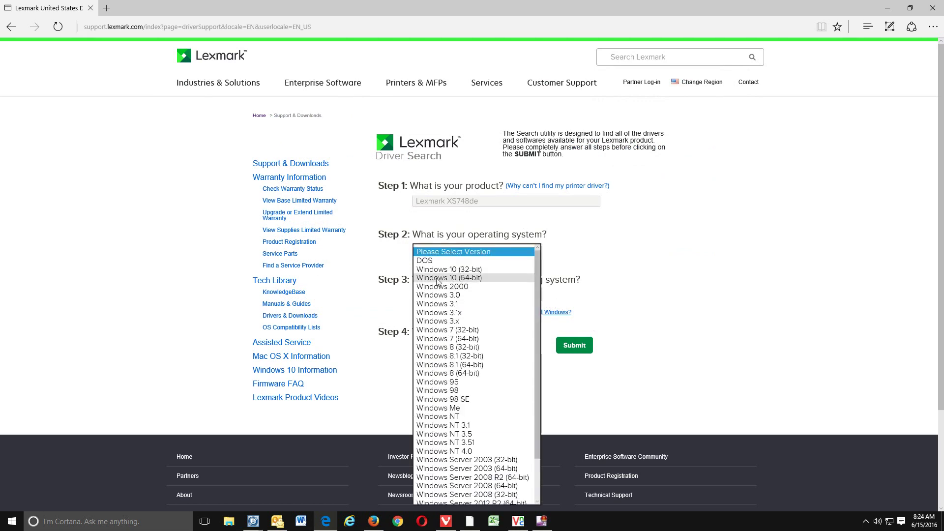
# Choose Windows 10 (64-bit) and English, then run the driver search and browse the results.
pyautogui.click(437, 278)
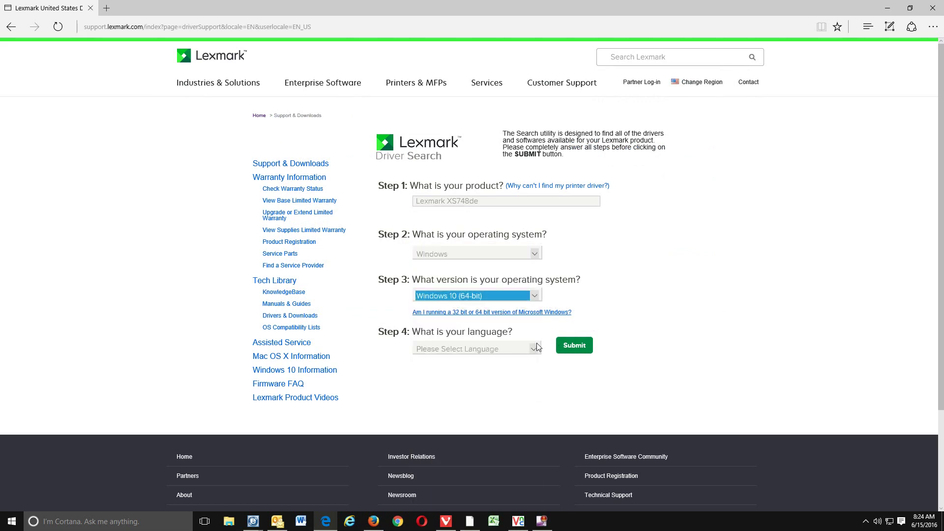
pyautogui.click(535, 352)
pyautogui.click(453, 336)
pyautogui.click(586, 346)
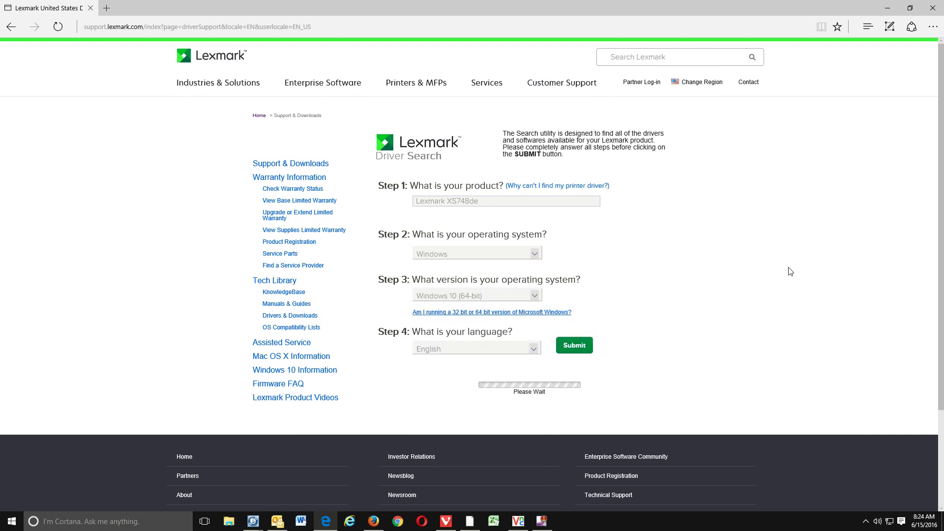
pyautogui.scroll(-2, 790, 272)
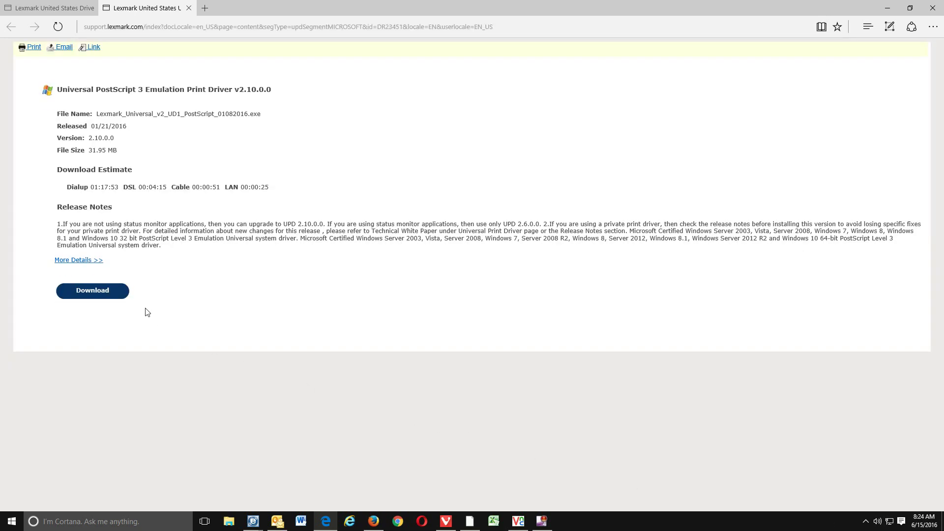
# Download the Universal PostScript 3 driver .exe and run its installer.
pyautogui.click(101, 295)
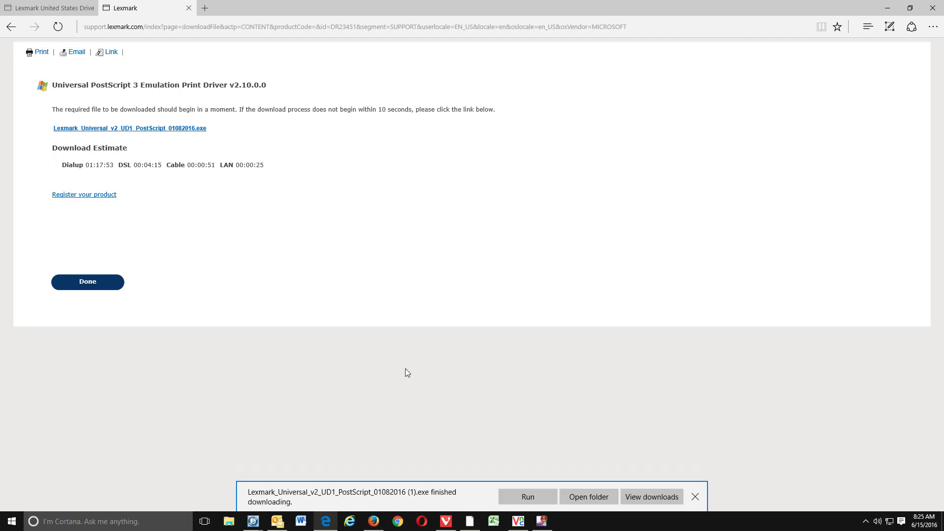
pyautogui.click(522, 497)
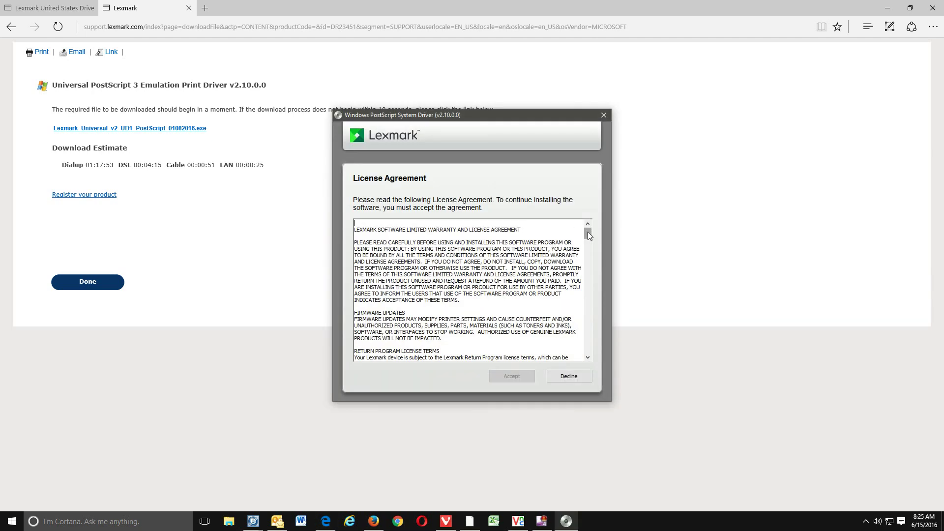
# Accept the license and extract the driver to C:\Lexmark\Lexmark_Universal_v2_UD1_PS with the Add Printer Wizard launching.
pyautogui.moveTo(588, 232); pyautogui.dragTo(587, 349)
pyautogui.click(514, 380)
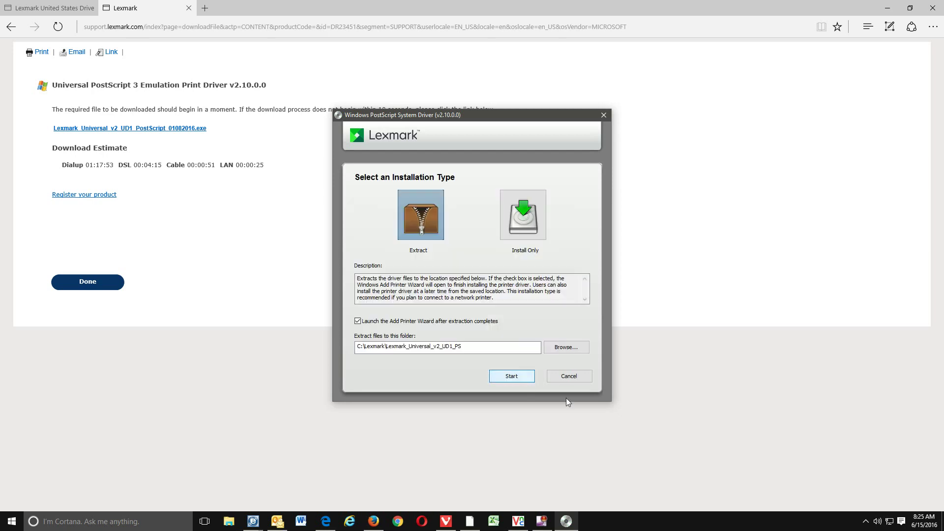
pyautogui.click(523, 380)
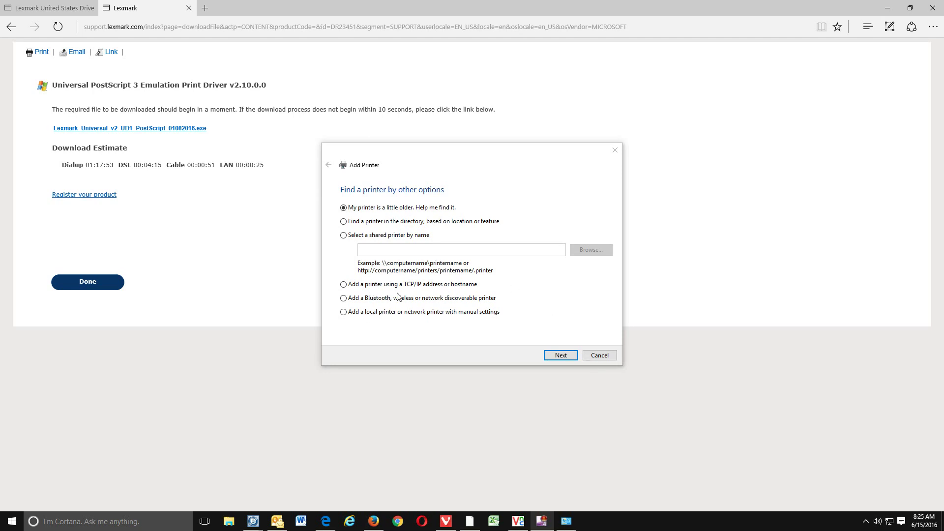
# Choose 'Add a printer using a TCP/IP address or hostname' and continue.
pyautogui.click(344, 285)
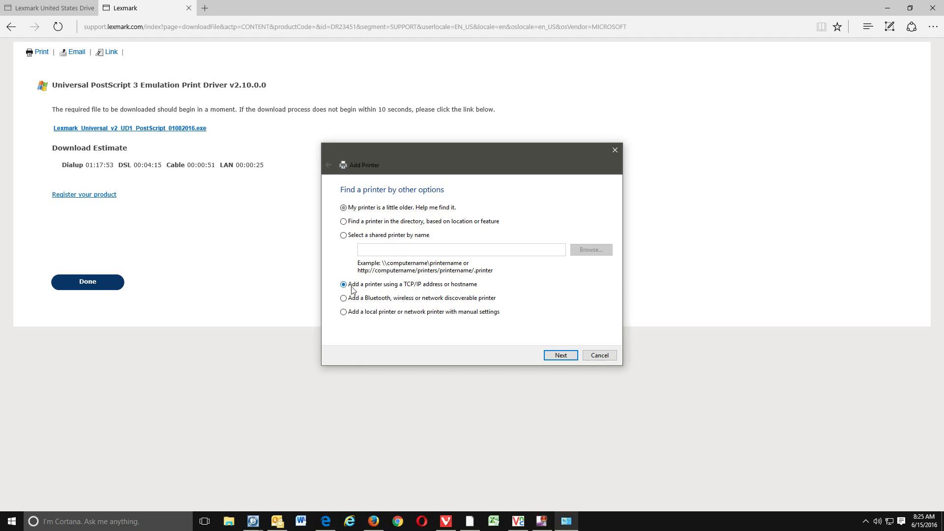
pyautogui.click(560, 355)
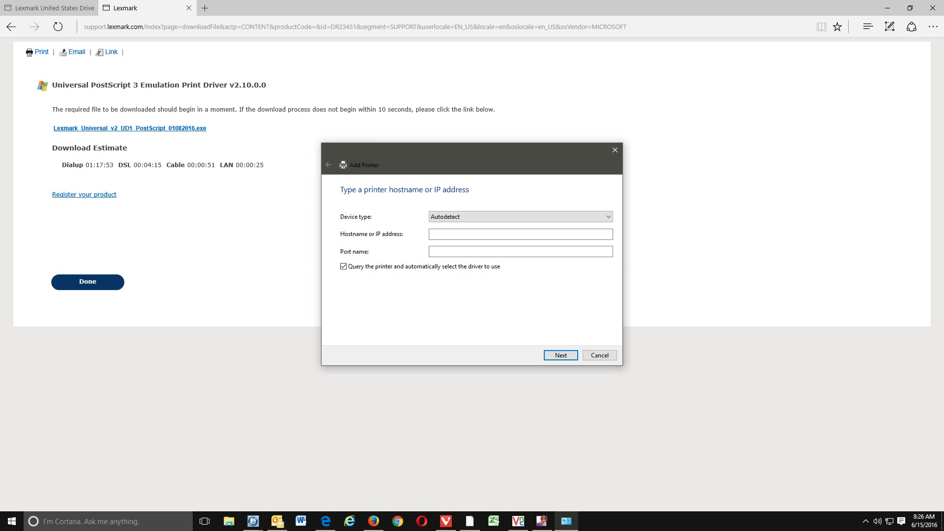
# Read the printer's IP address, 192.168.3.225, from Device Details on the remote panel.
pyautogui.moveTo(143, 137); pyautogui.dragTo(441, 141)
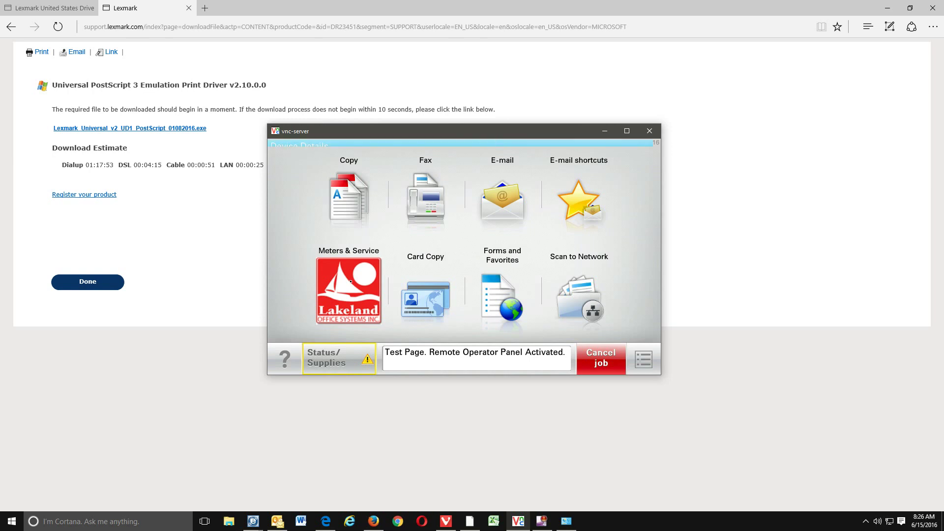
pyautogui.click(351, 281)
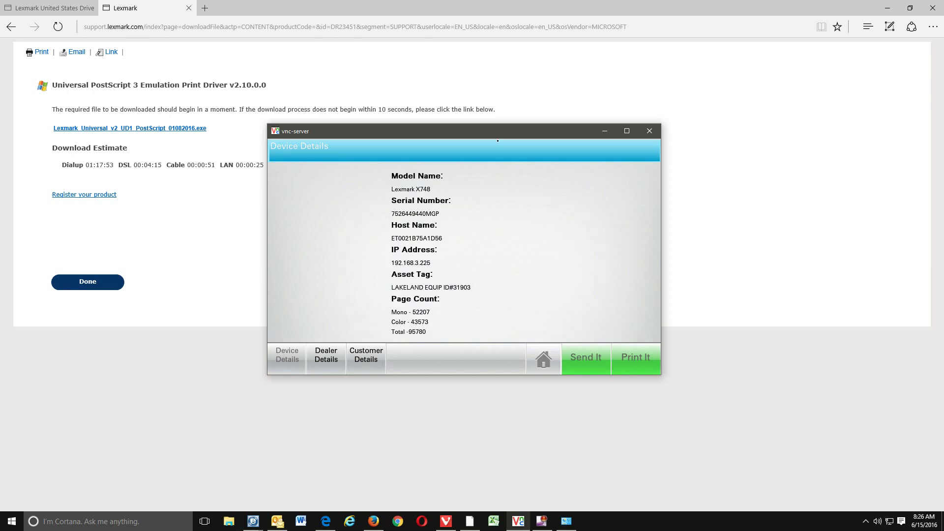
pyautogui.moveTo(479, 131); pyautogui.dragTo(243, 176)
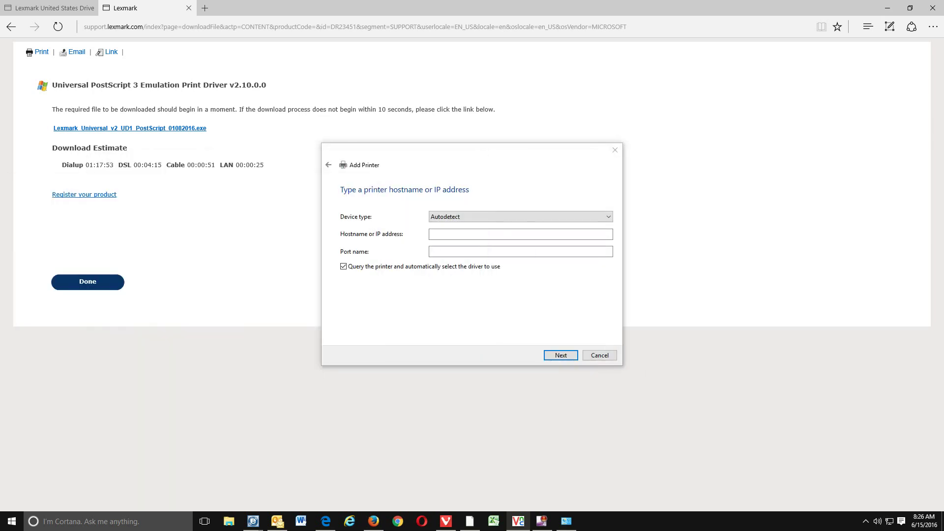
# Enter the printer IP address 192.168.3.225 and proceed to the printer-name page.
pyautogui.click(449, 234)
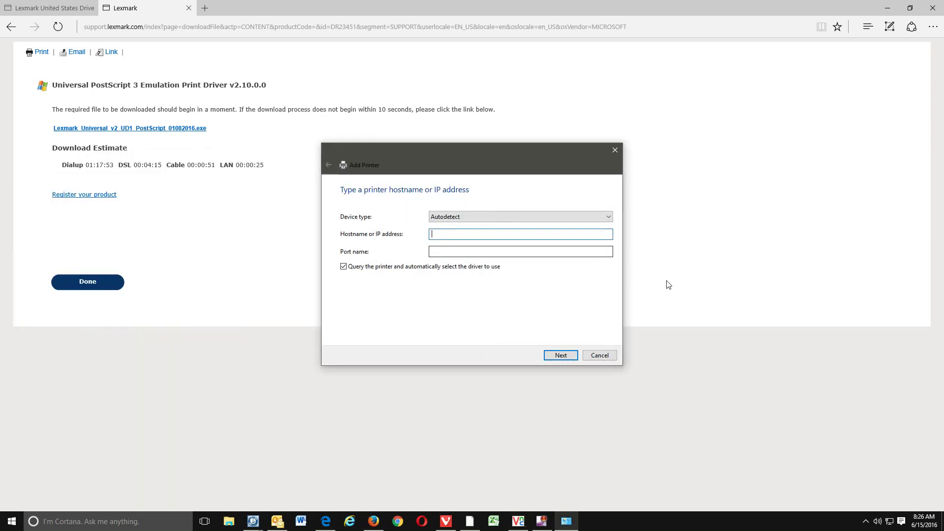
pyautogui.write('195')
pyautogui.write('2.168')
pyautogui.write('.3.225')
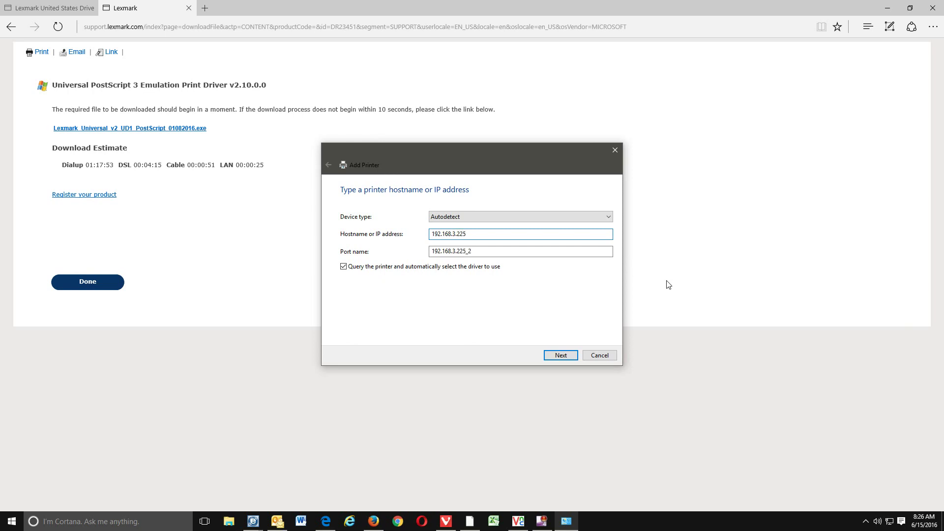
pyautogui.click(555, 356)
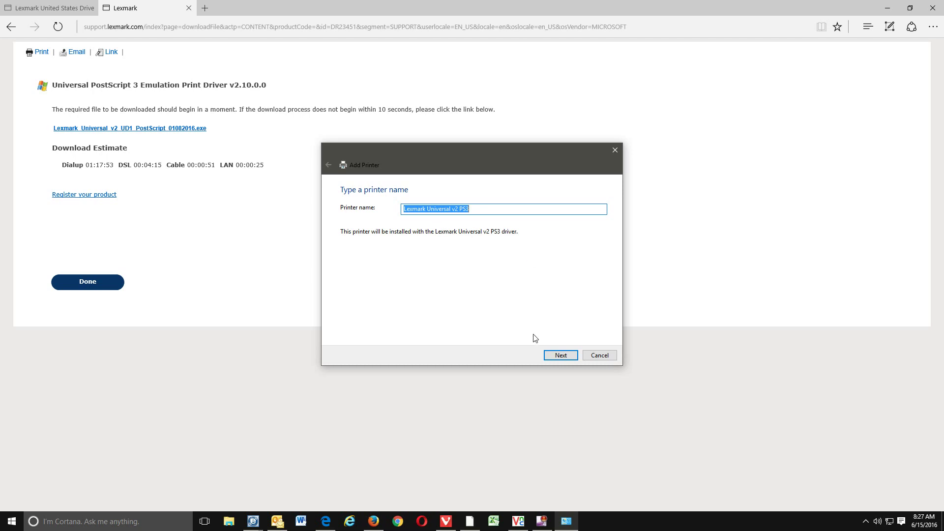
# Accept the name 'Lexmark Universal v2 PS3' and install the printer.
pyautogui.click(556, 355)
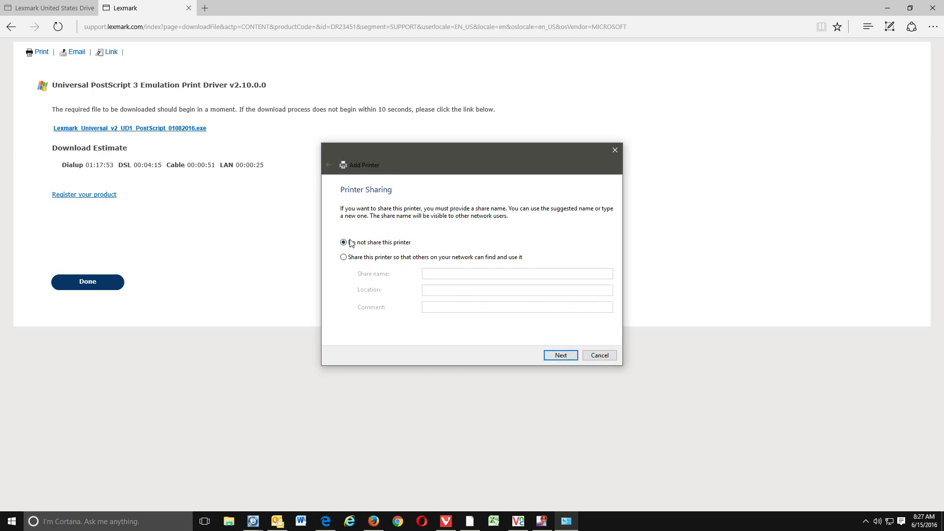
# Leave the printer unshared, print a test page, and finish the wizard.
pyautogui.click(560, 356)
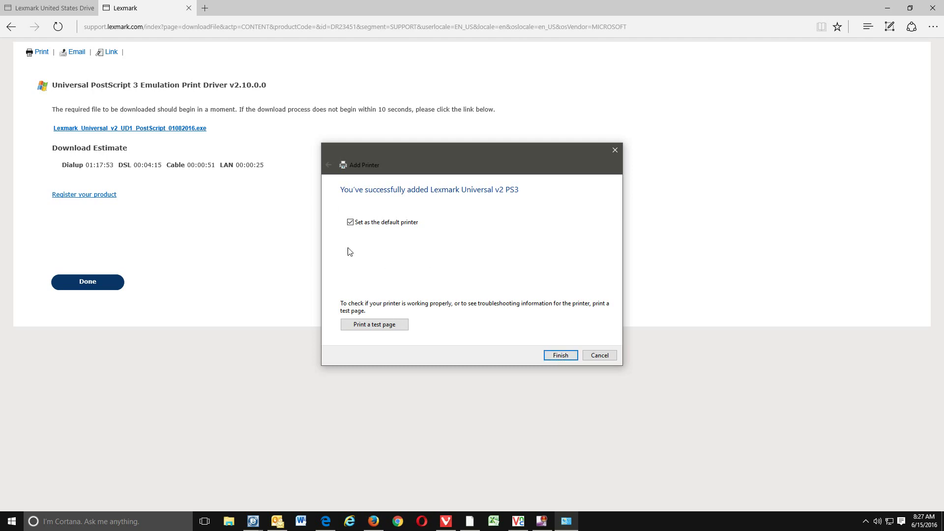
pyautogui.click(378, 325)
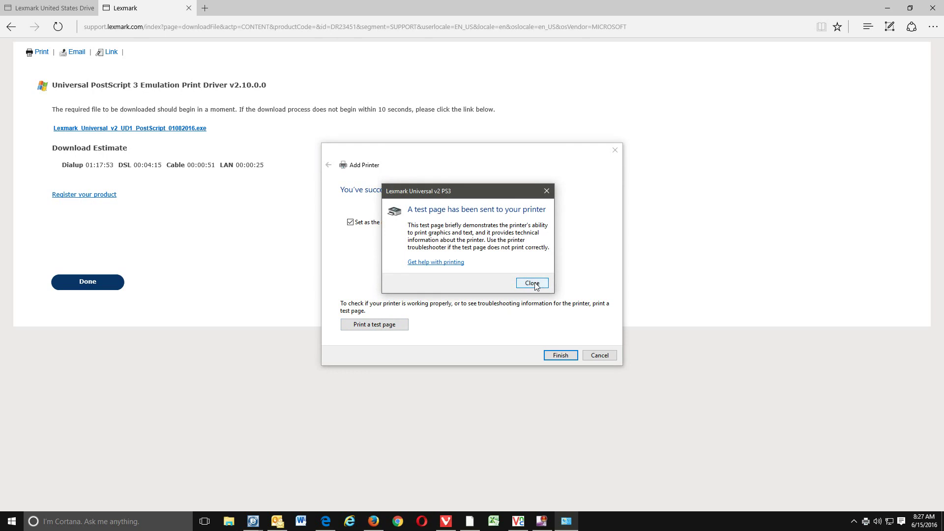
pyautogui.click(533, 284)
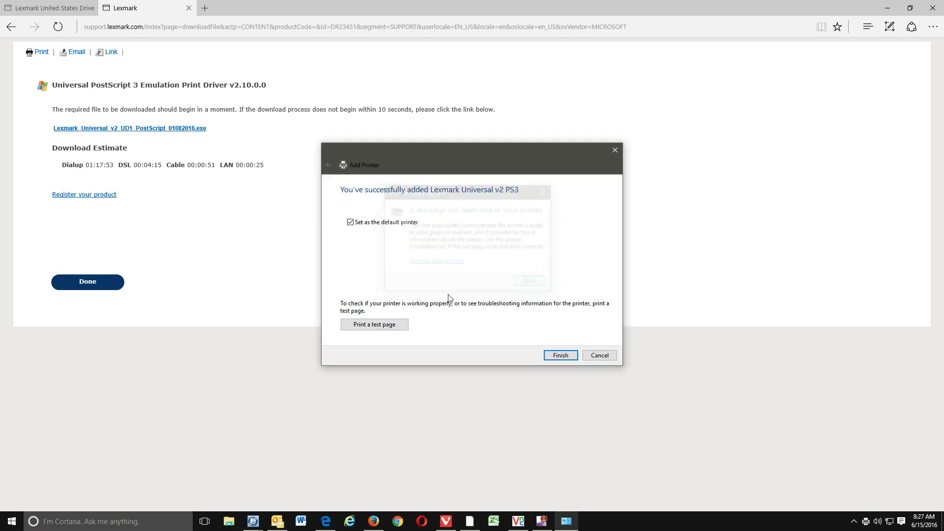
pyautogui.click(559, 354)
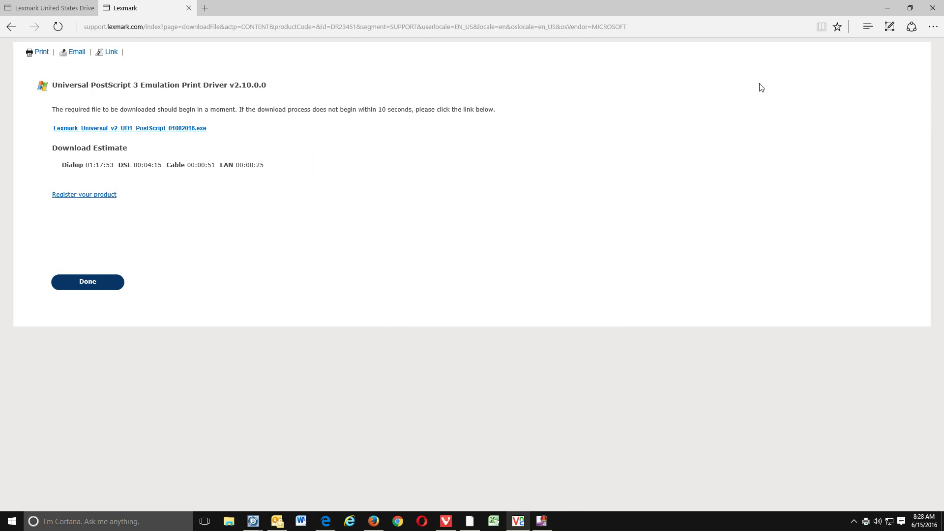